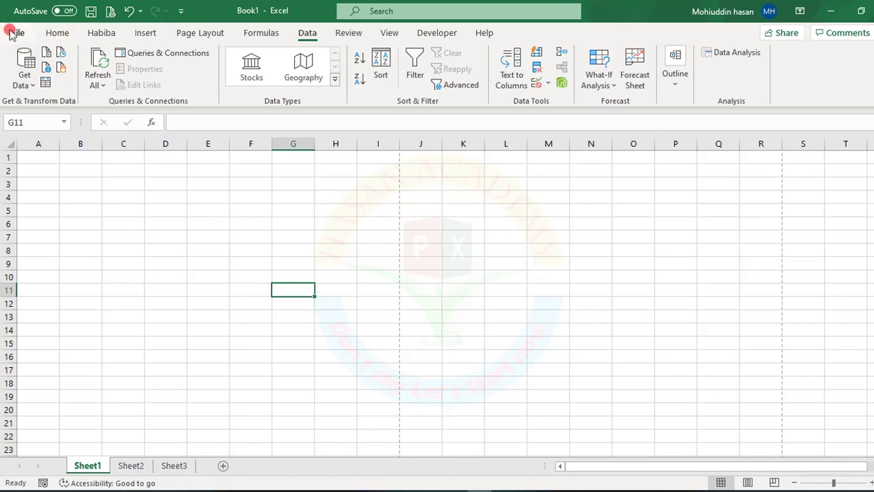
Start saving the new workbook to a browsed location and go to Local Disk (F:)
{"action": "left_click", "coordinate": [183, 208]}
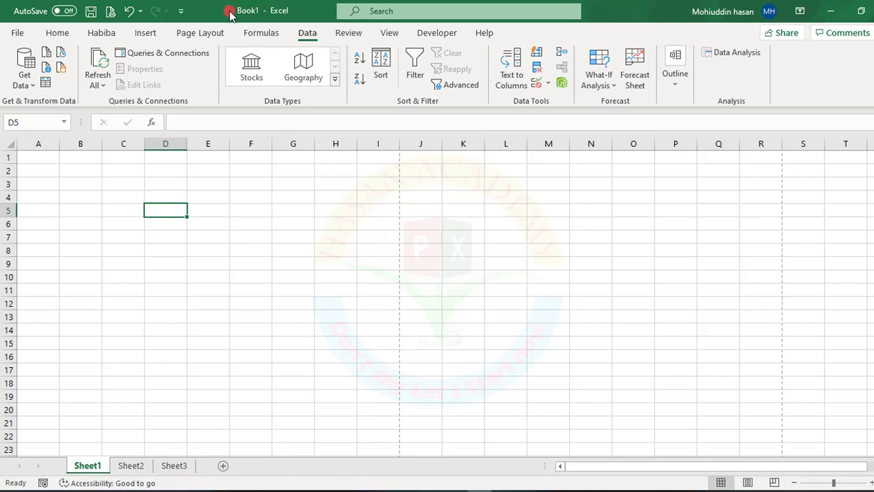
{"action": "left_click", "coordinate": [18, 34]}
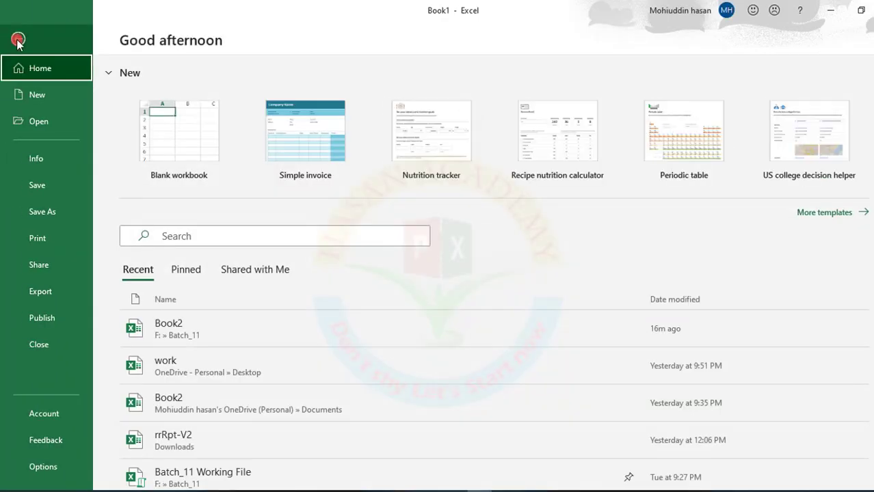
{"action": "left_click", "coordinate": [38, 184]}
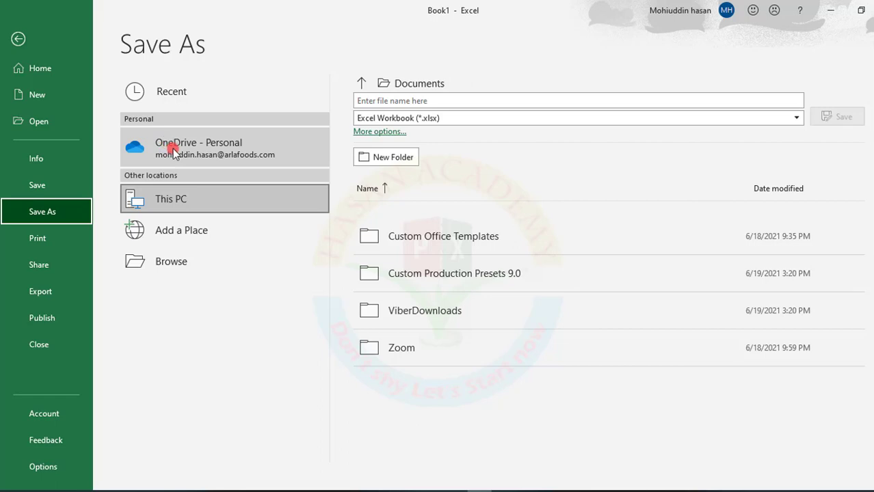
{"action": "left_click", "coordinate": [162, 264]}
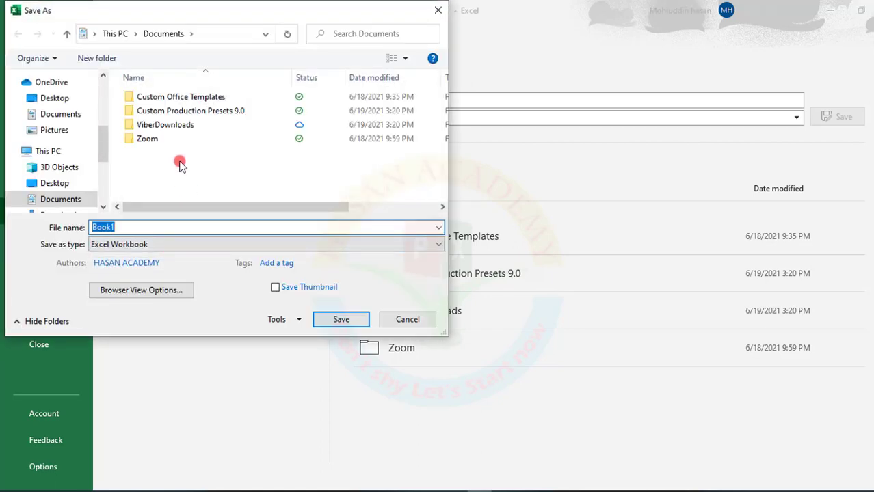
{"action": "left_click_drag", "start_coordinate": [105, 145], "coordinate": [101, 189]}
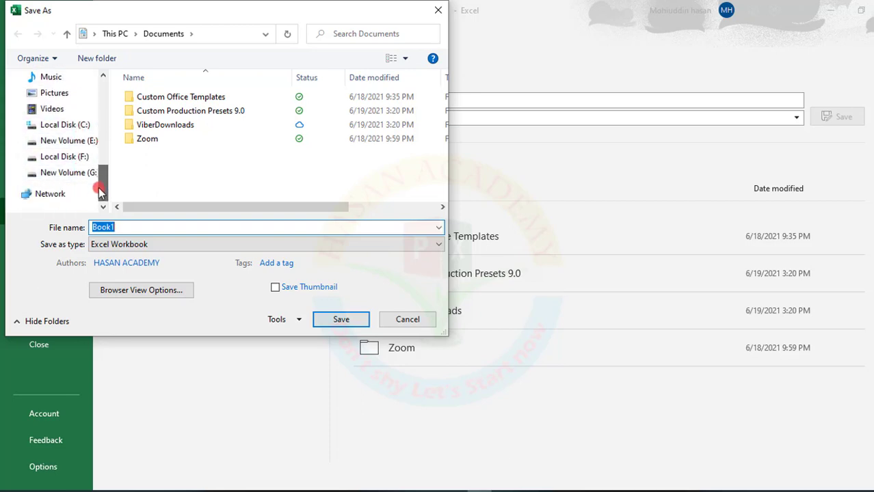
{"action": "left_click", "coordinate": [64, 157]}
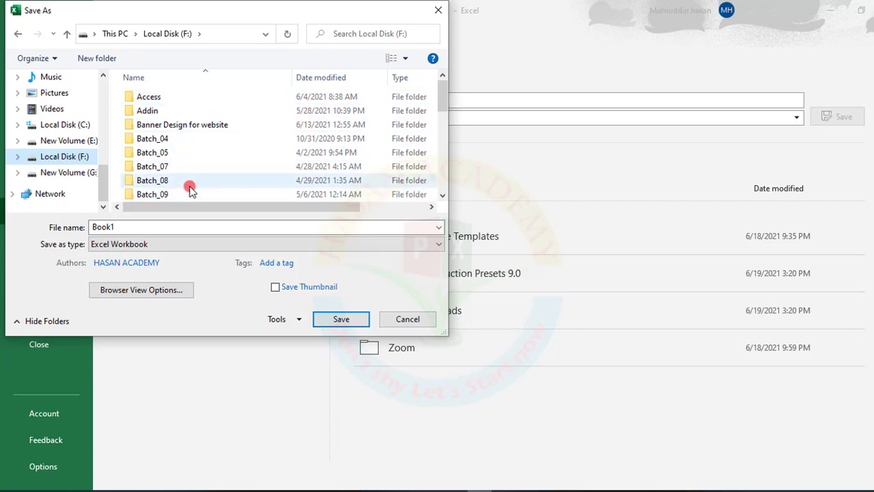
{"action": "scroll", "coordinate": [188, 191], "scroll_direction": "down", "scroll_amount": 2}
{"action": "scroll", "coordinate": [188, 185], "scroll_direction": "down", "scroll_amount": 3}
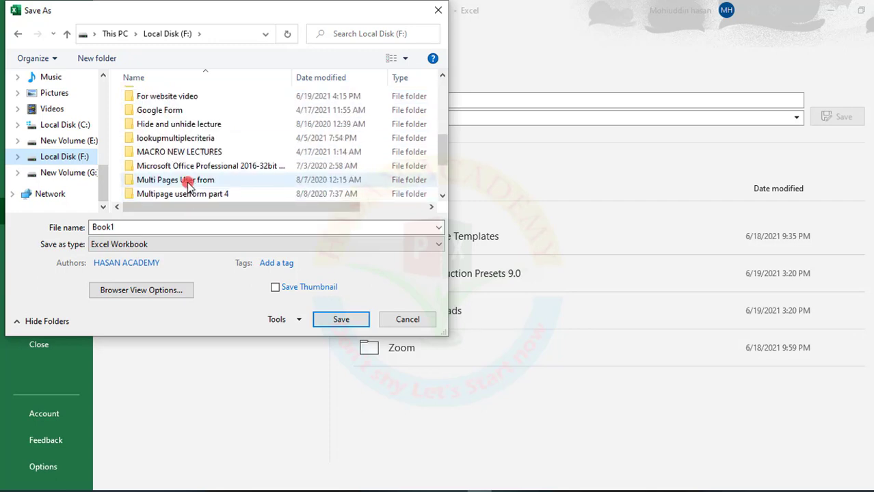
{"action": "scroll", "coordinate": [171, 164], "scroll_direction": "up", "scroll_amount": 4}
Create a folder named "Web Site Site Excel Working File" on Local Disk (F:) and open it
{"action": "left_click", "coordinate": [91, 56]}
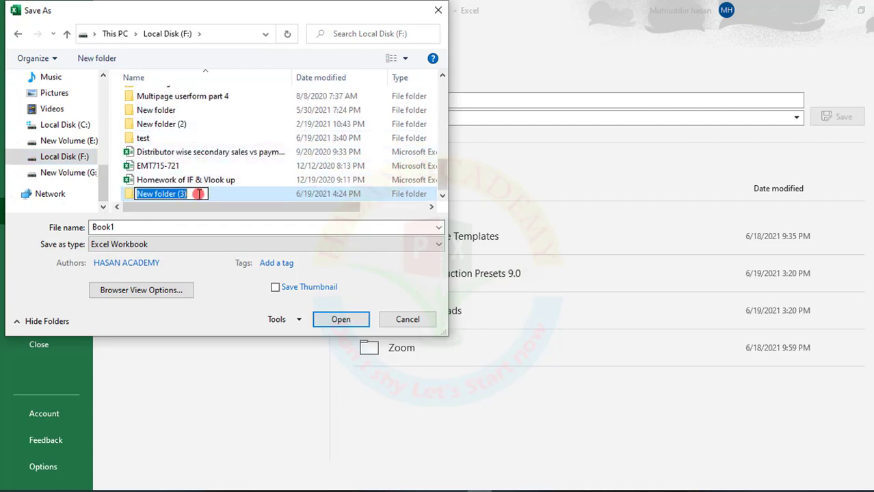
{"action": "key", "text": "BackSpace"}
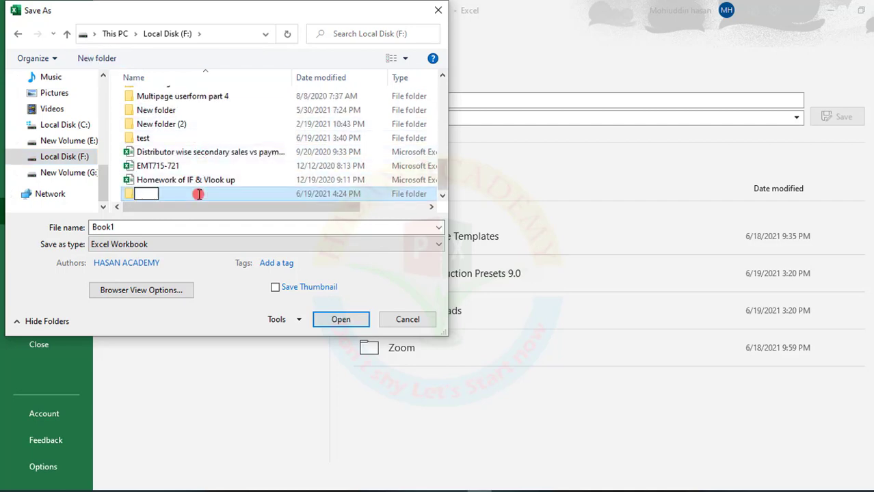
{"action": "type", "text": "Web S"}
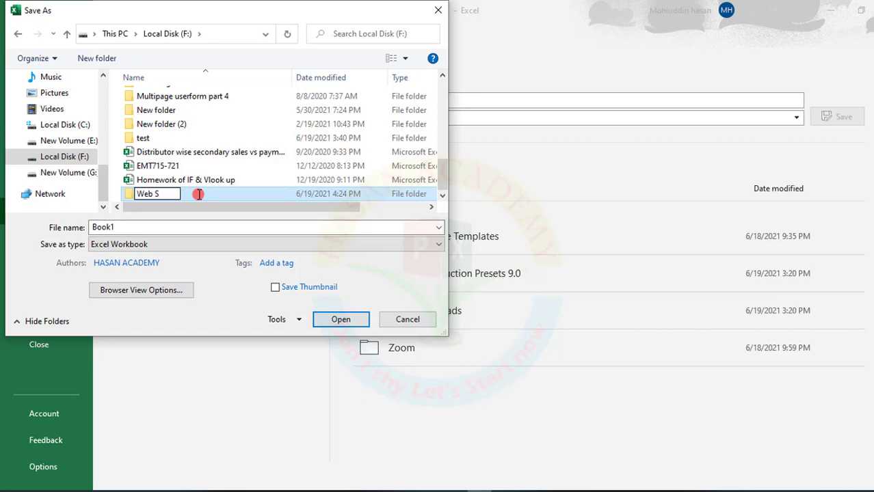
{"action": "type", "text": "ite Excel "}
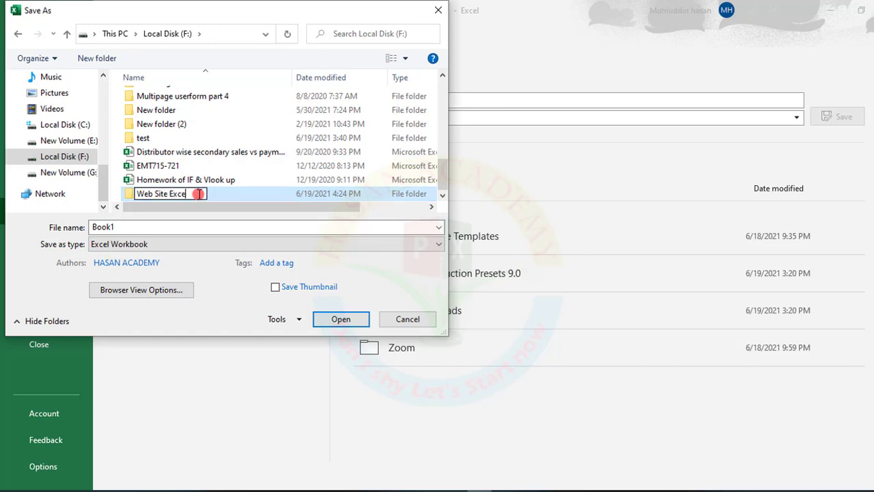
{"action": "type", "text": "W"}
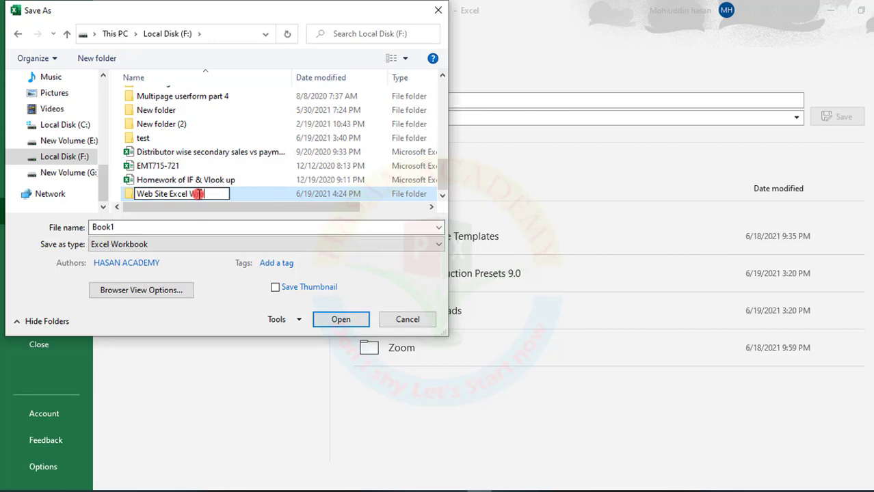
{"action": "type", "text": "riting"}
{"action": "key", "text": "BackSpace"}
{"action": "key", "text": "BackSpace"}
{"action": "key", "text": "BackSpace"}
{"action": "type", "text": "king File"}
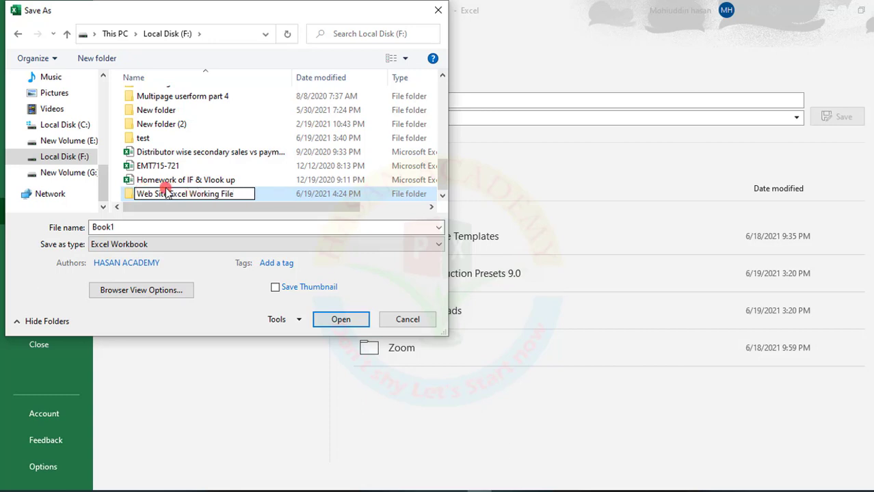
{"action": "left_click", "coordinate": [171, 194]}
{"action": "type", "text": "Site"}
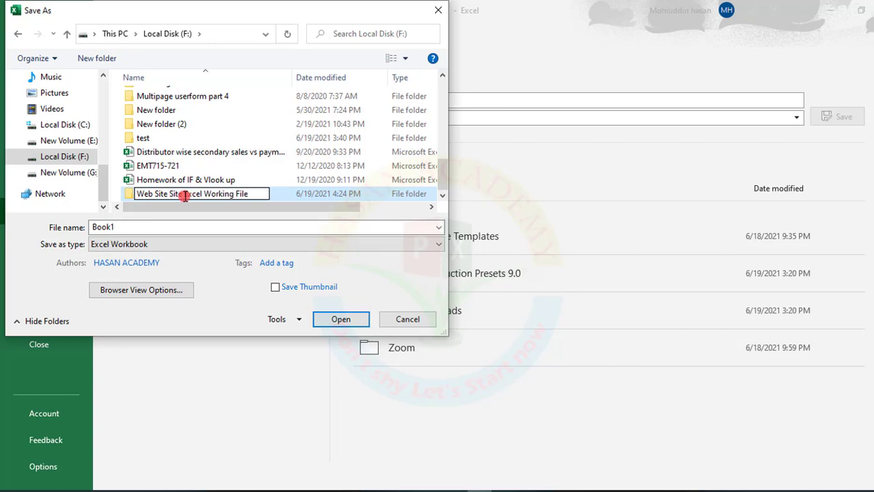
{"action": "double_click", "coordinate": [283, 195]}
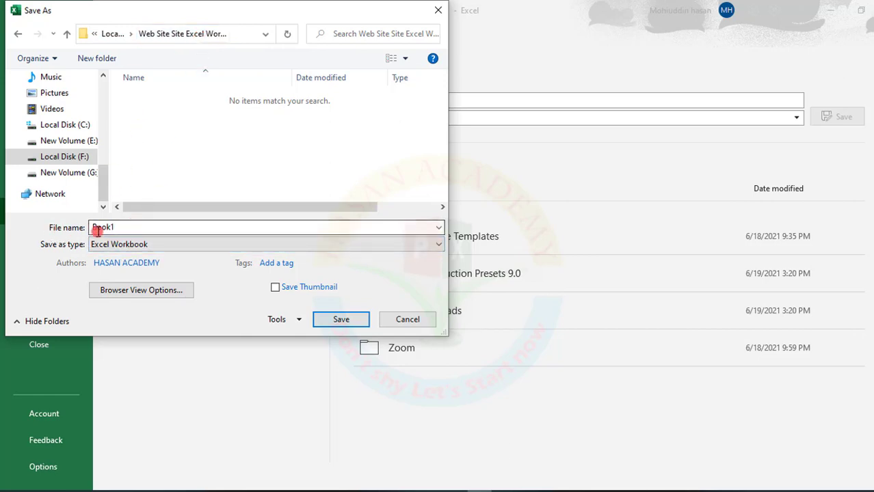
Name the file "Save Lecture" and save it in the new folder as an Excel Workbook
{"action": "left_click_drag", "start_coordinate": [97, 231], "coordinate": [197, 239]}
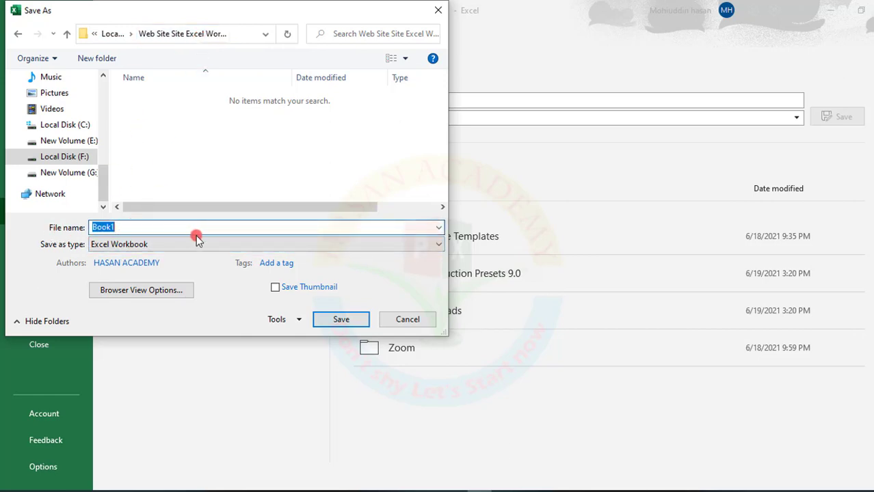
{"action": "key", "text": "BackSpace"}
{"action": "type", "text": "Save Lecture"}
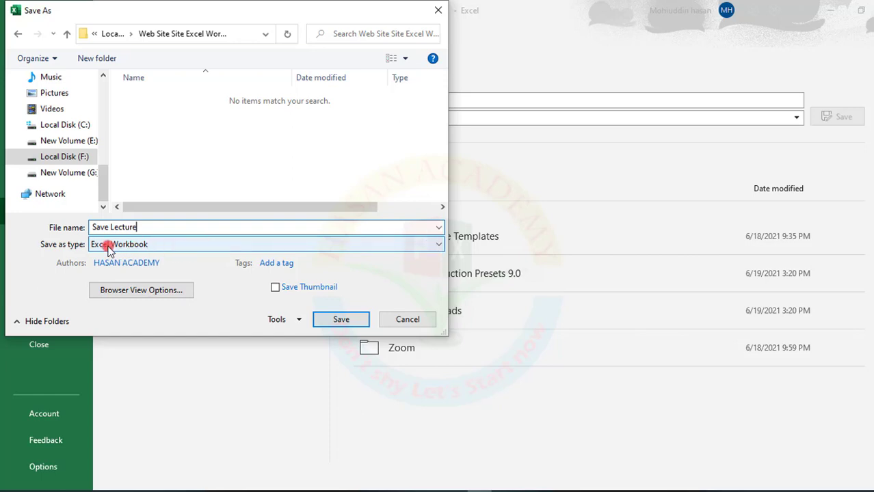
{"action": "left_click", "coordinate": [439, 244]}
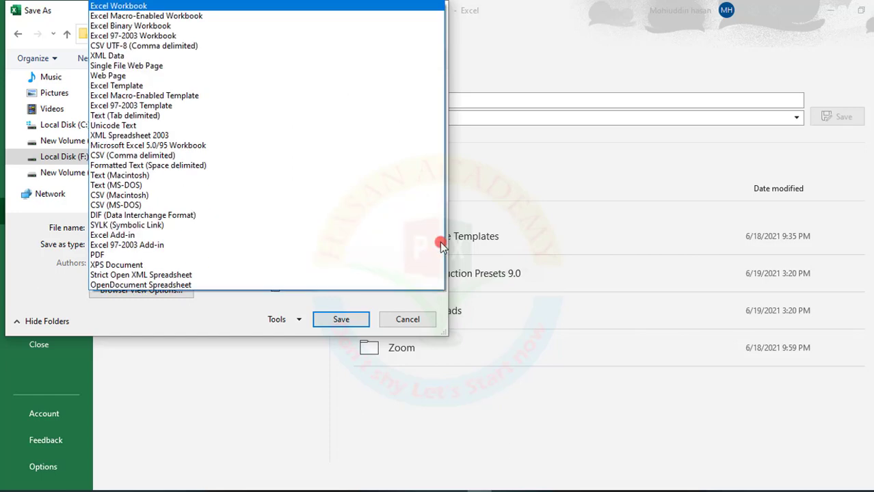
{"action": "left_click", "coordinate": [154, 324]}
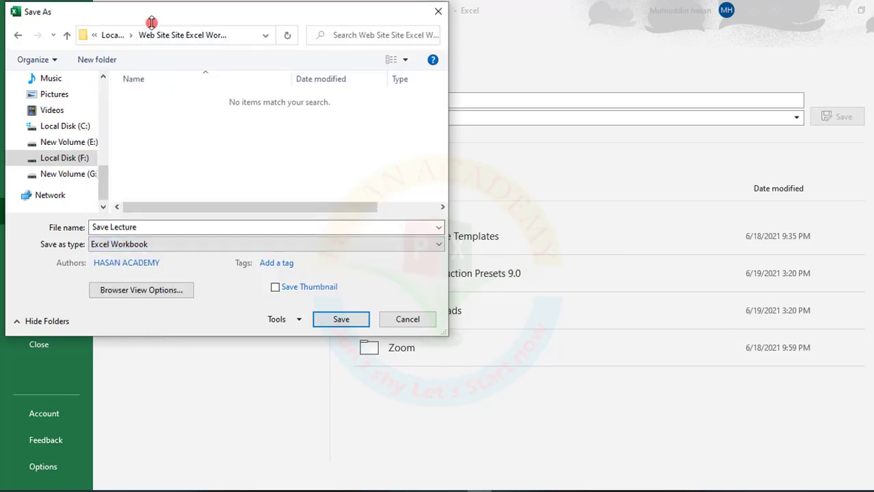
{"action": "left_click_drag", "start_coordinate": [146, 11], "coordinate": [170, 38]}
{"action": "left_click_drag", "start_coordinate": [367, 94], "coordinate": [329, 108]}
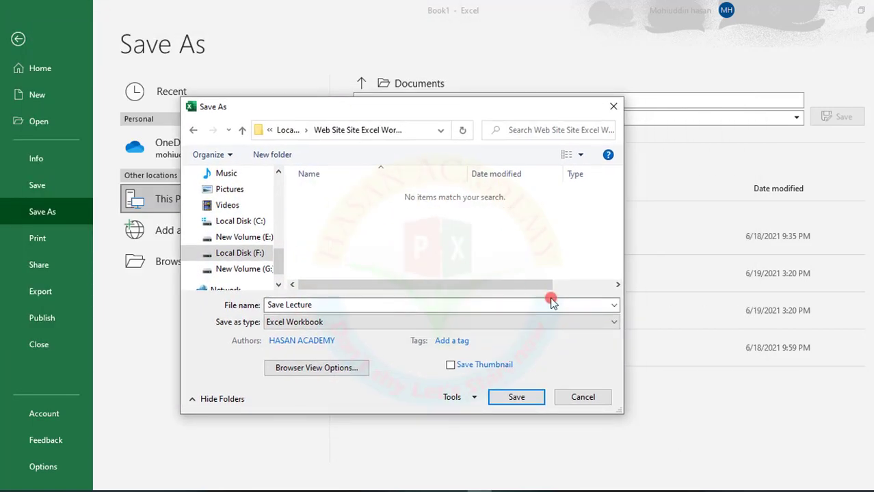
{"action": "left_click", "coordinate": [616, 325]}
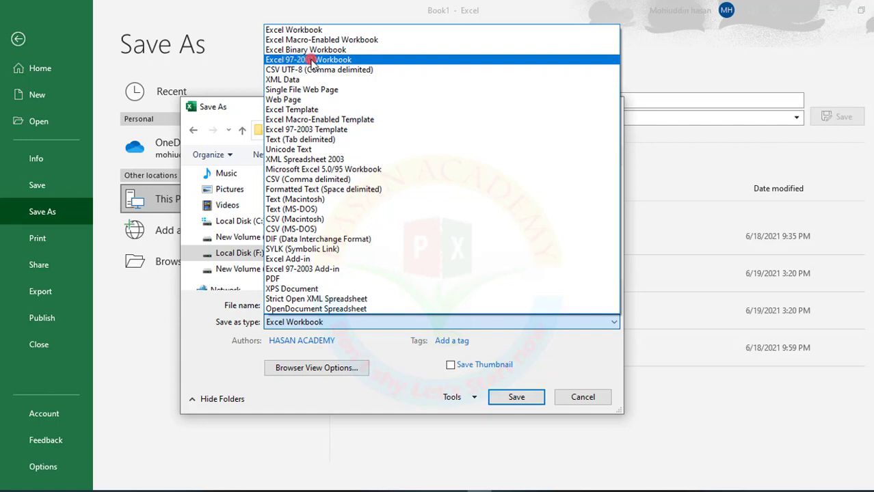
{"action": "left_click", "coordinate": [298, 30]}
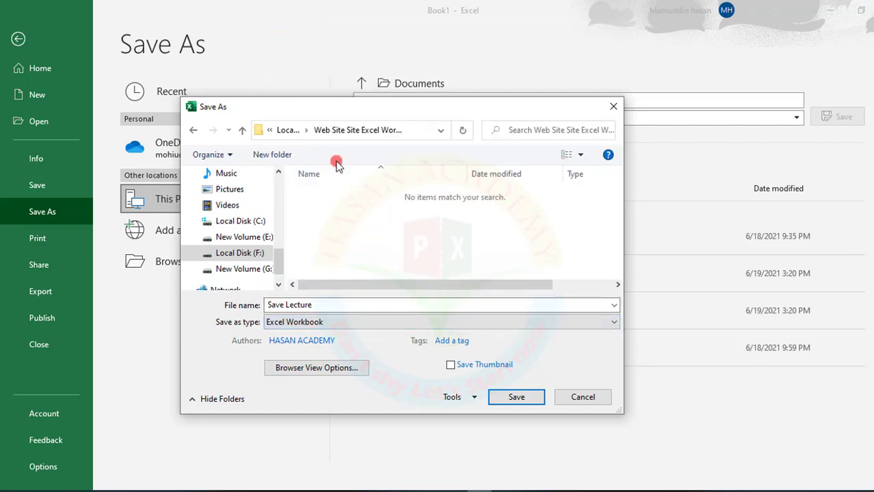
{"action": "left_click", "coordinate": [518, 400]}
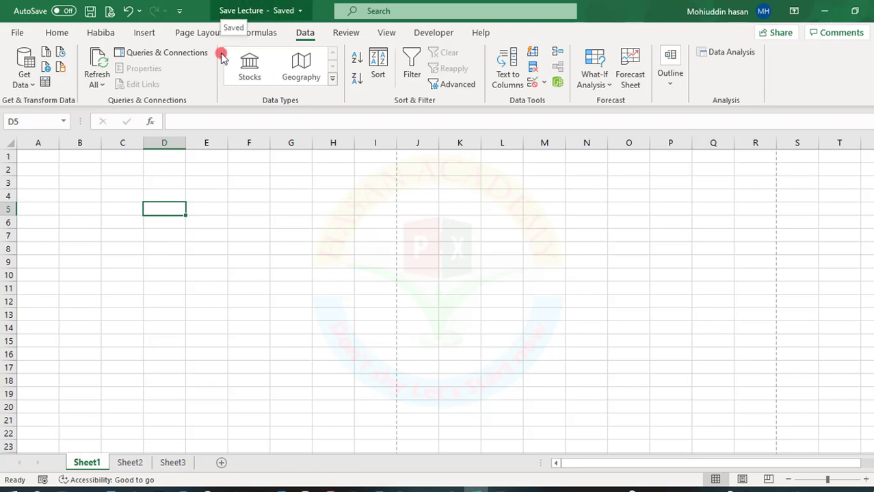
Save a copy of the workbook as "Save Lecture 2" in the same folder
{"action": "left_click", "coordinate": [16, 31]}
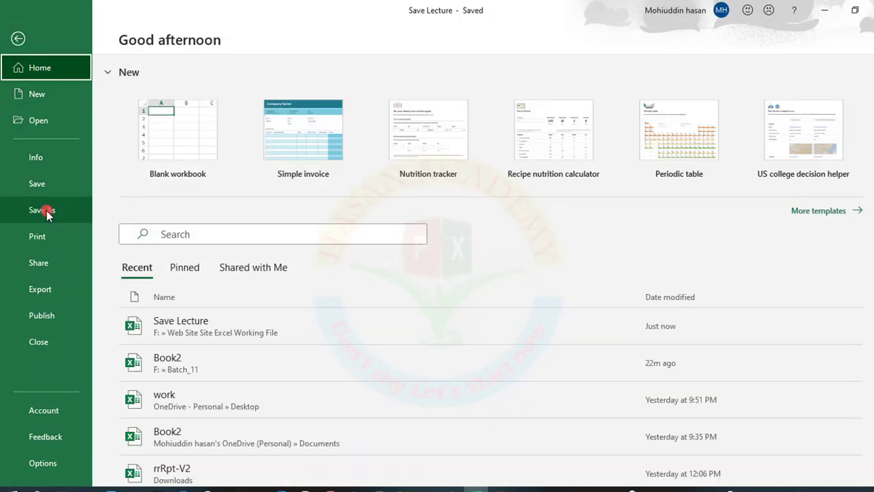
{"action": "left_click", "coordinate": [18, 41]}
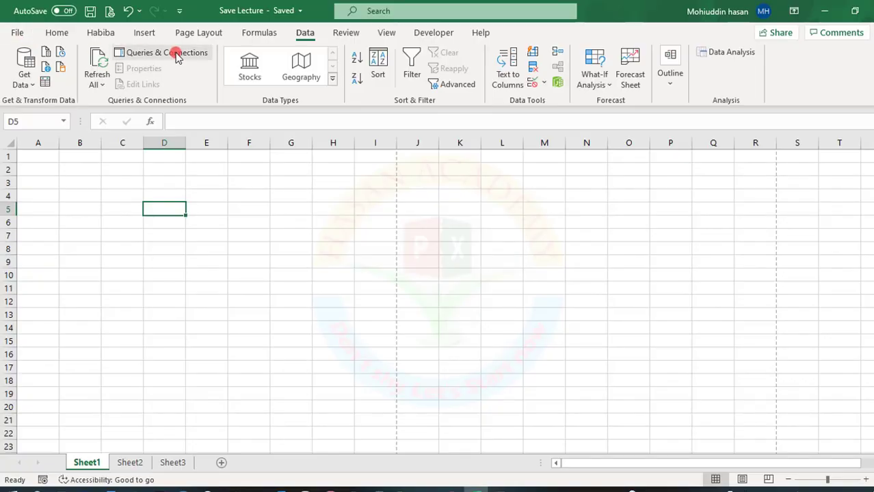
{"action": "left_click", "coordinate": [17, 30]}
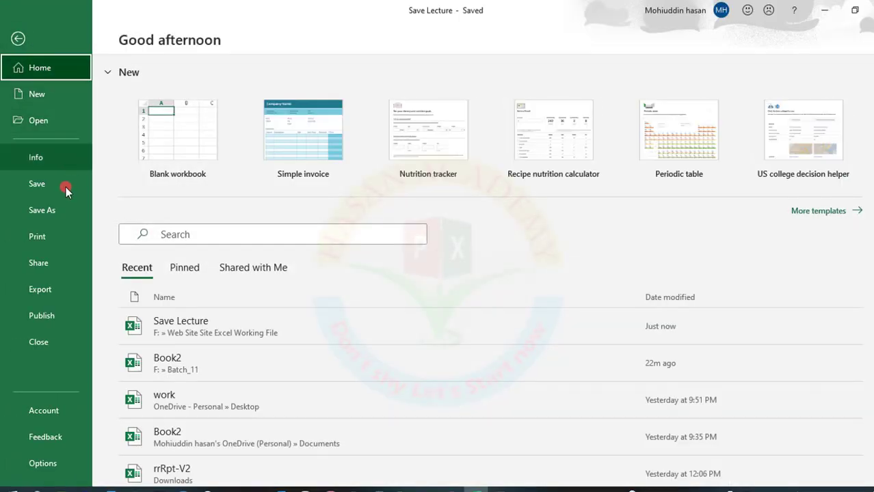
{"action": "left_click", "coordinate": [55, 209]}
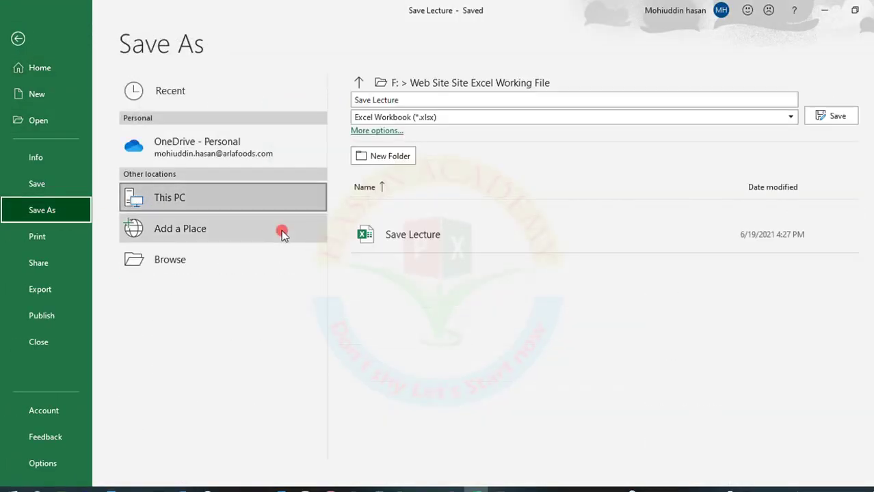
{"action": "left_click", "coordinate": [417, 100]}
{"action": "left_click", "coordinate": [417, 100]}
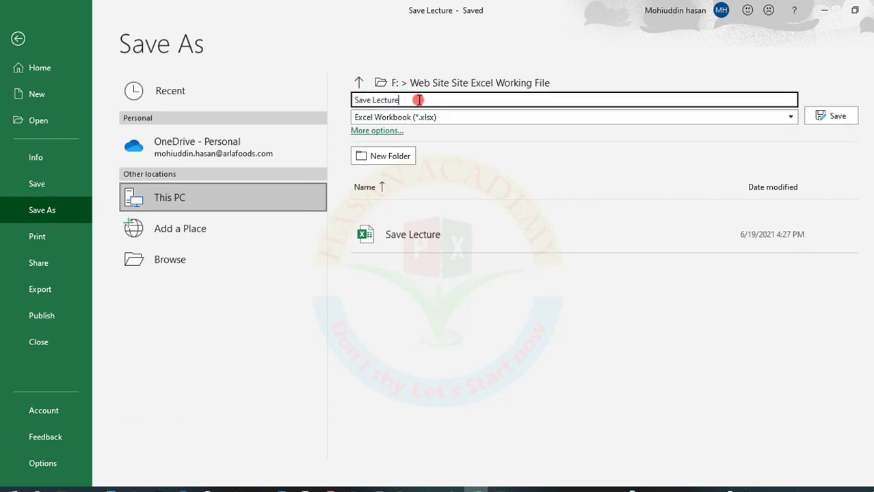
{"action": "type", "text": "2"}
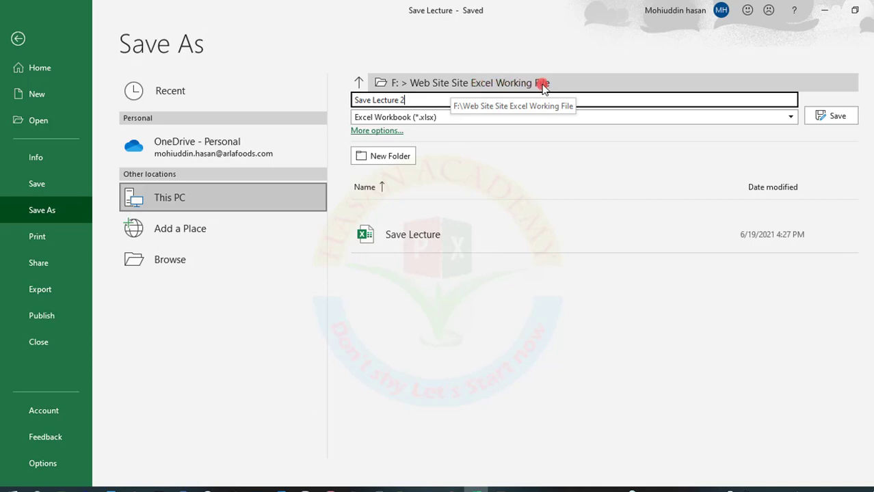
{"action": "left_click", "coordinate": [838, 119]}
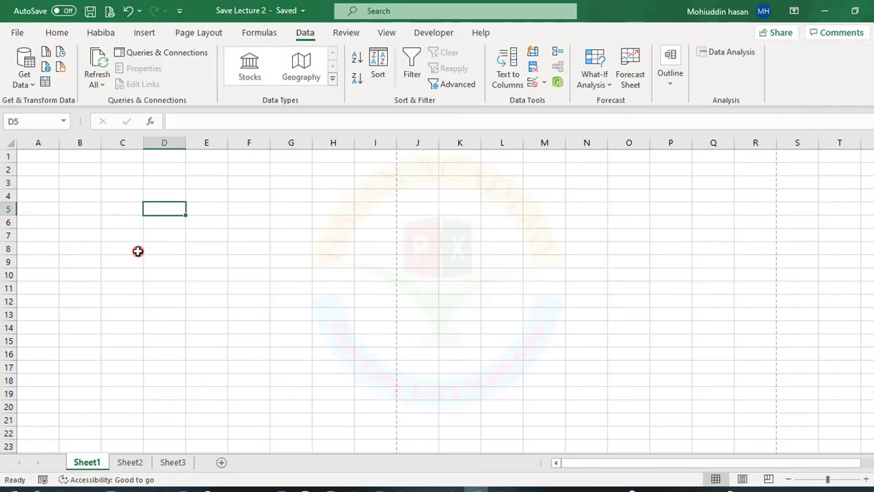
Enter "Hasan Academy" in cell C8 of Sheet1 and save the change to the workbook
{"action": "left_click", "coordinate": [137, 250]}
{"action": "type", "text": "aa"}
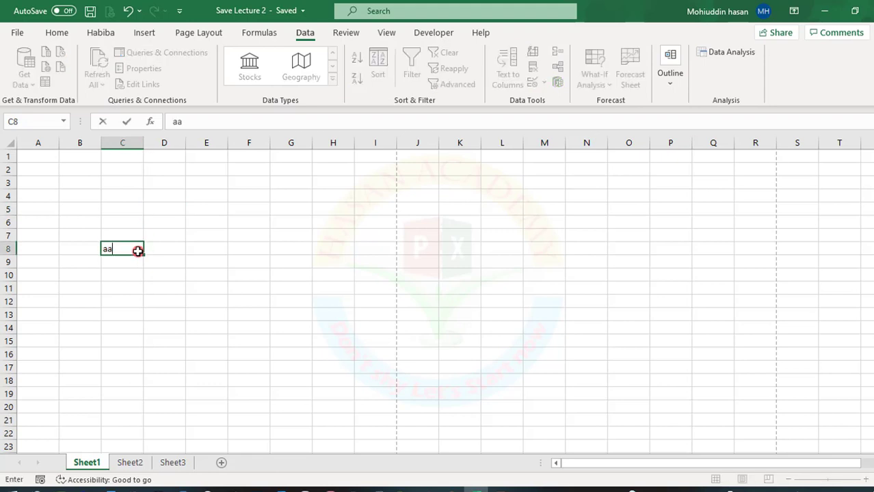
{"action": "key", "text": "BackSpace"}
{"action": "key", "text": "BackSpace"}
{"action": "type", "text": "Hasan Aad"}
{"action": "key", "text": "BackSpace"}
{"action": "key", "text": "BackSpace"}
{"action": "type", "text": "cademy"}
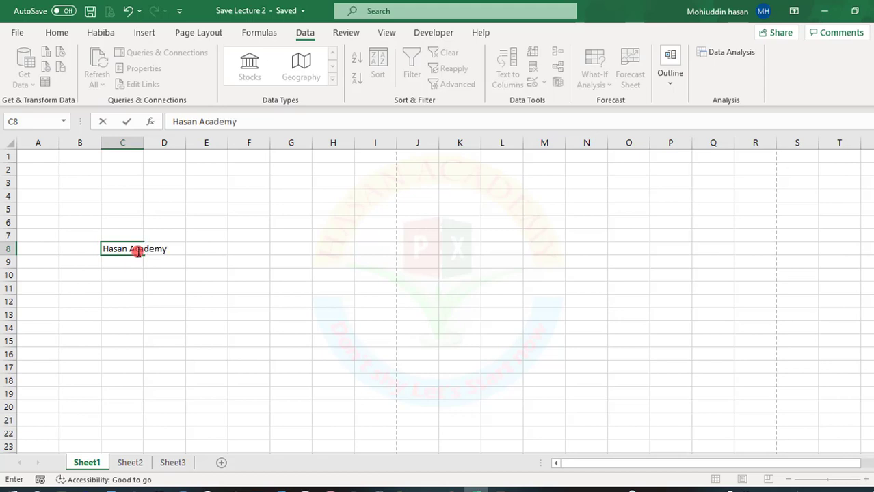
{"action": "left_click", "coordinate": [232, 287]}
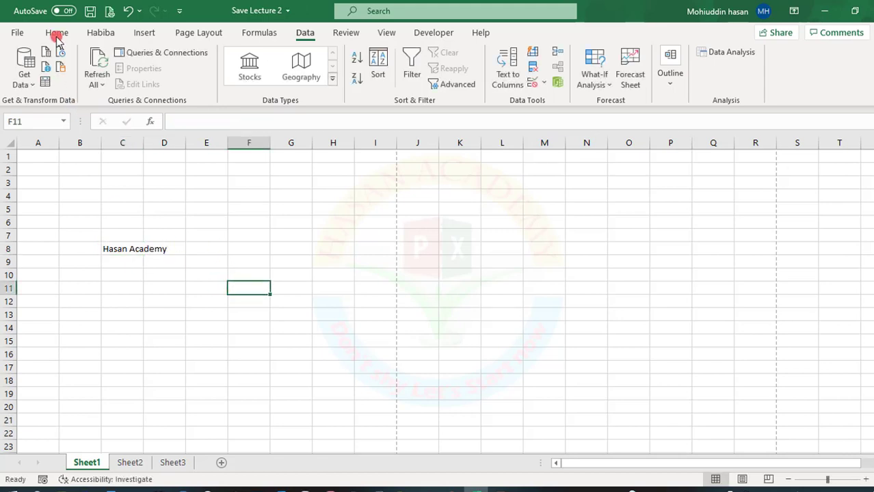
{"action": "left_click", "coordinate": [89, 11]}
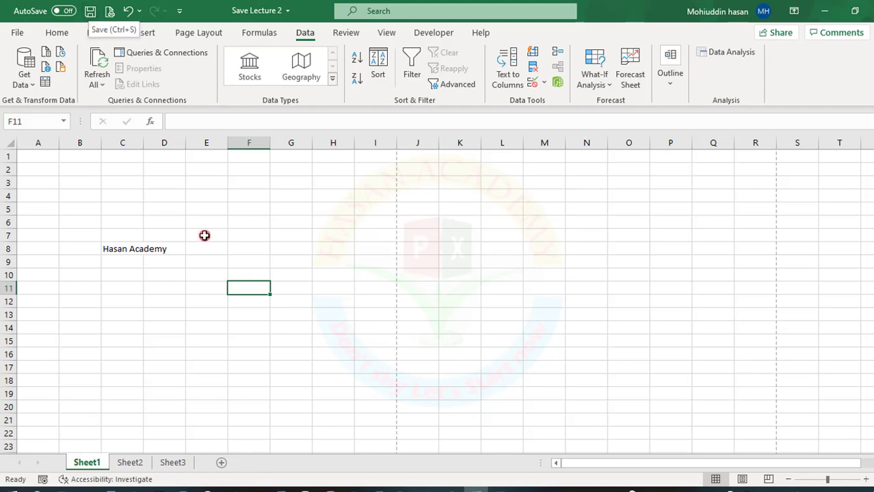
{"action": "left_click", "coordinate": [219, 252]}
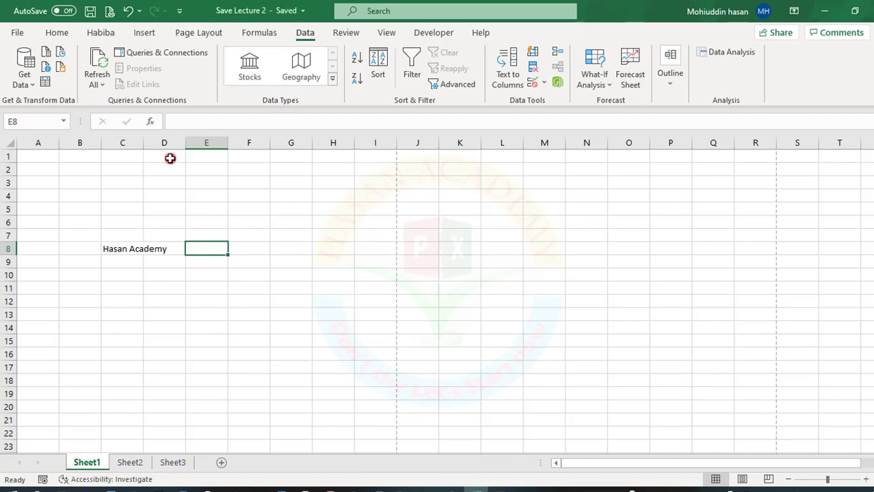
Save the "Save Lecture 2" workbook and widen column C of Sheet1 beyond the "Hasan Academy" text
{"action": "left_click", "coordinate": [19, 35]}
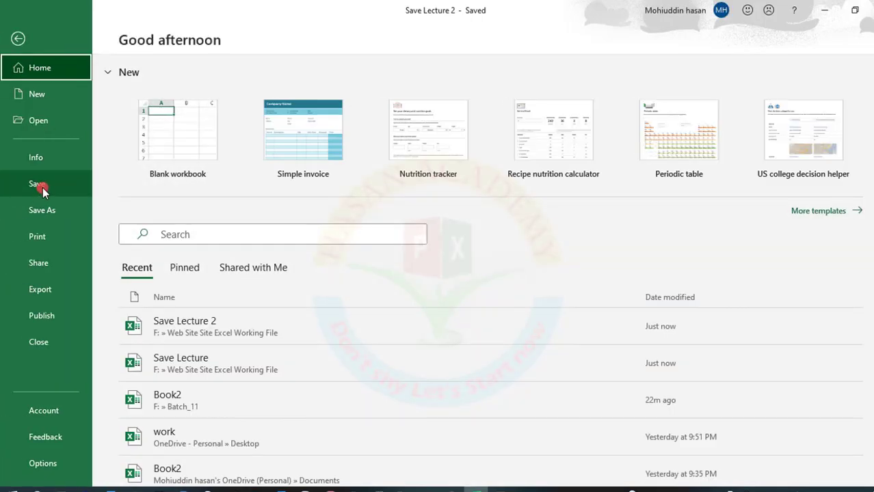
{"action": "left_click", "coordinate": [43, 186]}
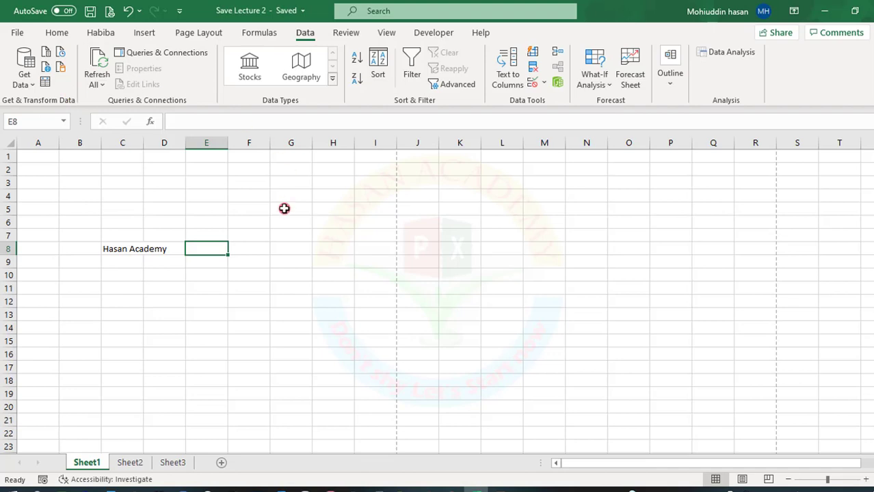
{"action": "left_click_drag", "start_coordinate": [143, 142], "coordinate": [249, 19]}
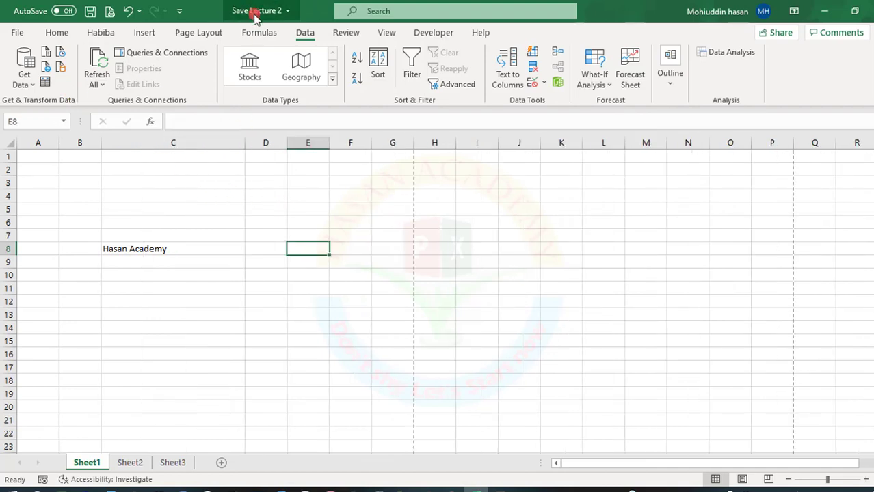
Open the original "Save Lecture" workbook from the recent files
{"action": "left_click", "coordinate": [17, 33]}
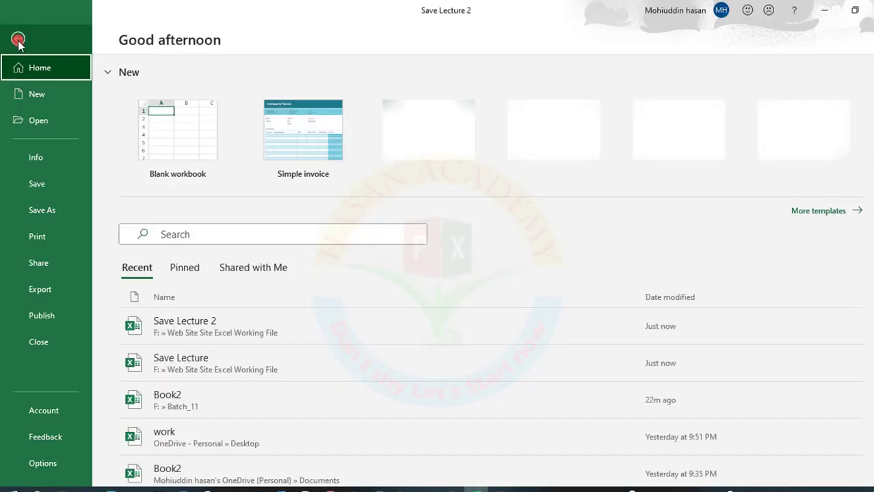
{"action": "left_click", "coordinate": [41, 121]}
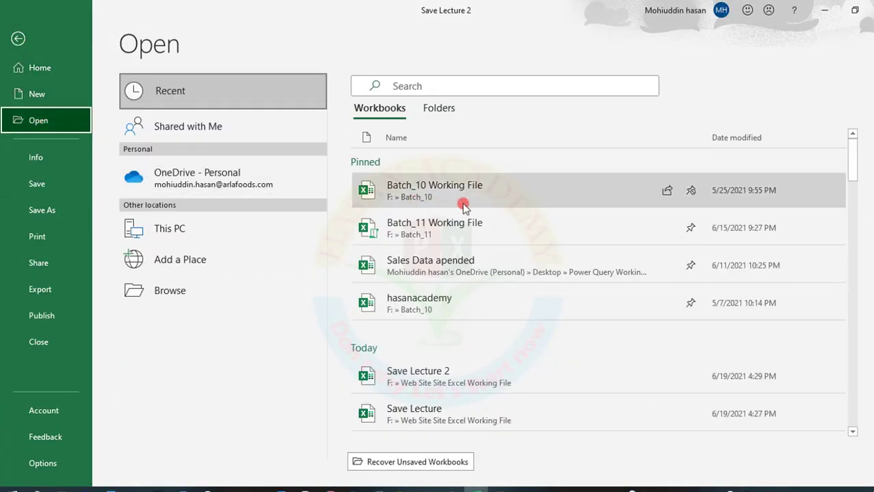
{"action": "left_click", "coordinate": [425, 415]}
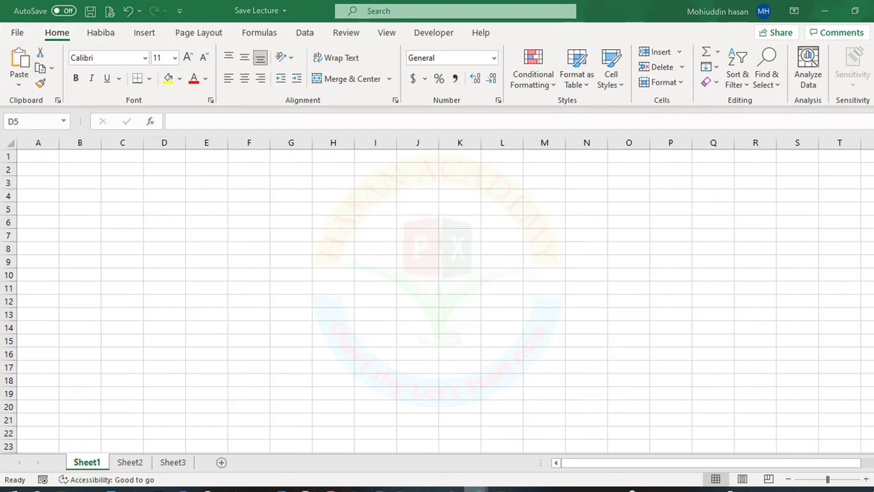
Switch between the "Save Lecture" and "Save Lecture 2" workbooks to compare Sheet1, checking cell C8 in the copy
{"action": "mouse_move", "coordinate": [476, 487]}
{"action": "left_click", "coordinate": [428, 434]}
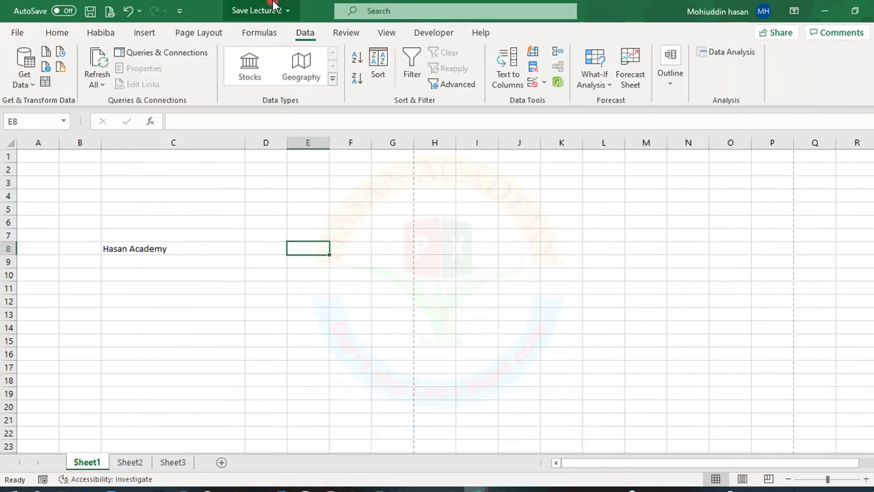
{"action": "mouse_move", "coordinate": [477, 487]}
{"action": "left_click", "coordinate": [517, 424]}
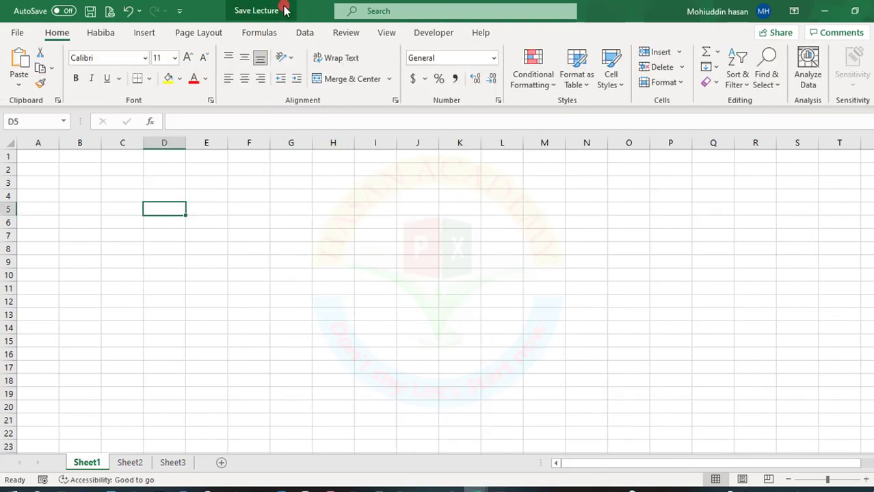
{"action": "left_click", "coordinate": [206, 234]}
{"action": "mouse_move", "coordinate": [477, 489]}
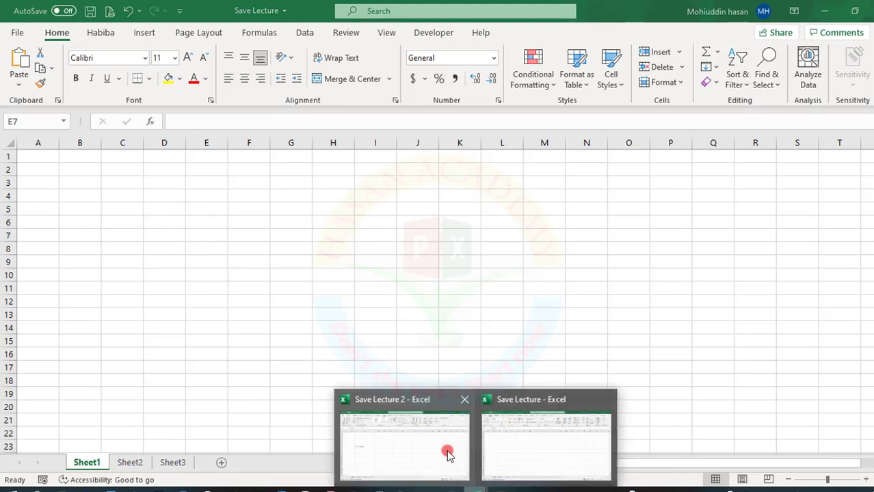
{"action": "left_click", "coordinate": [417, 436]}
{"action": "left_click", "coordinate": [108, 250]}
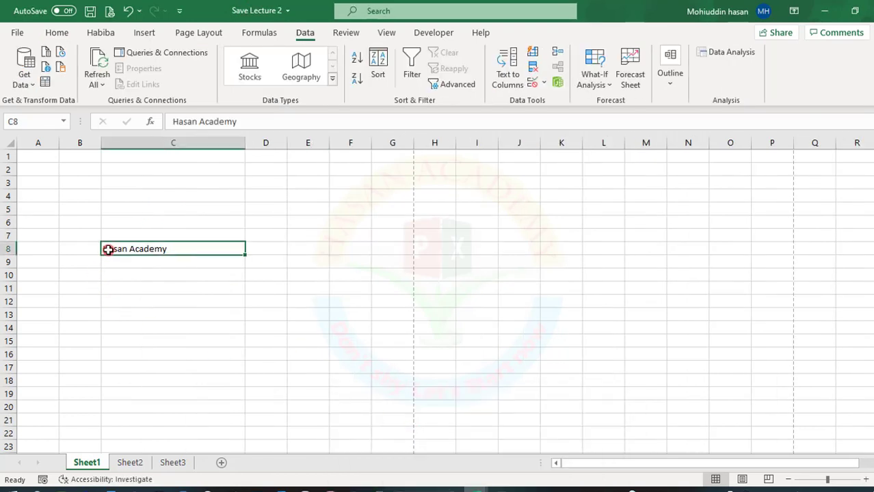